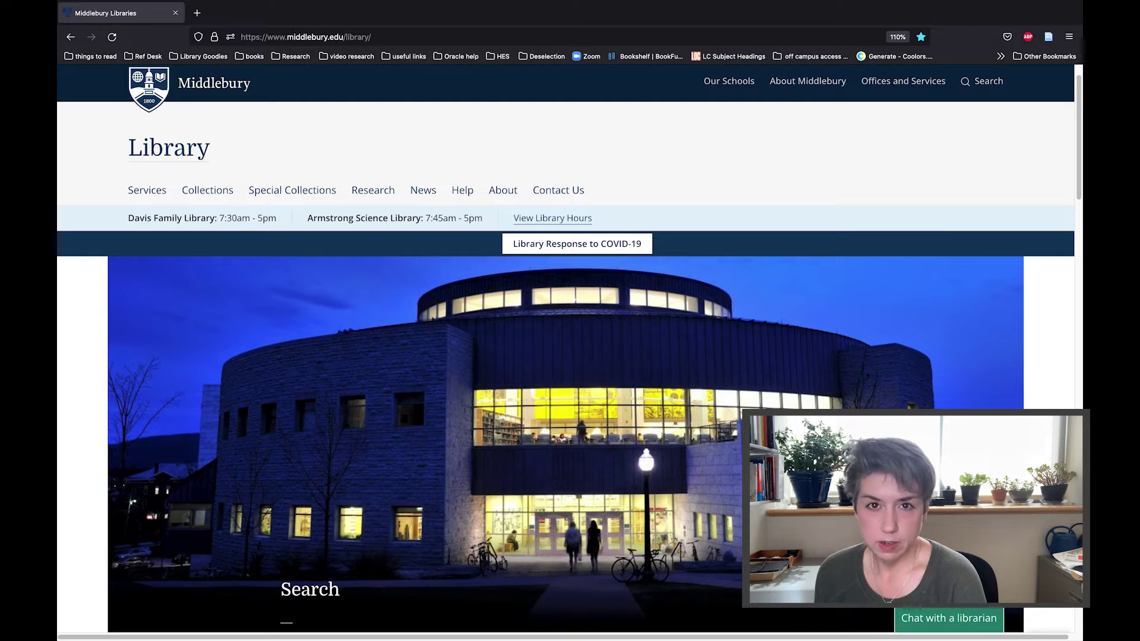
- Search the library's LibrarySearch for "artemisia"
scroll(566, 348, down, 5)
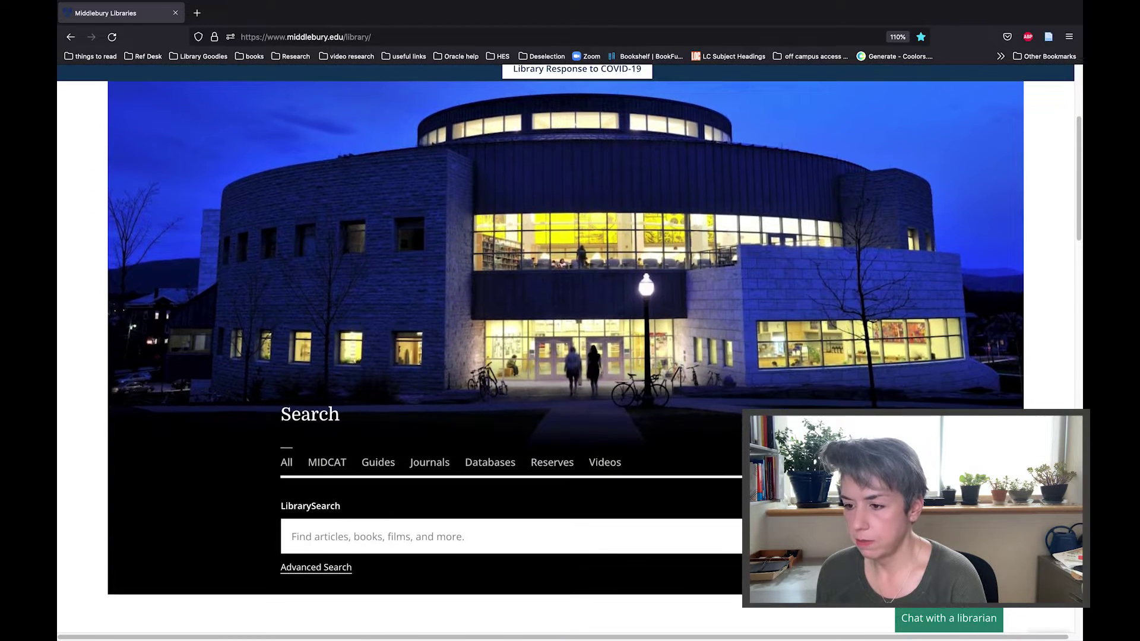
click(677, 543)
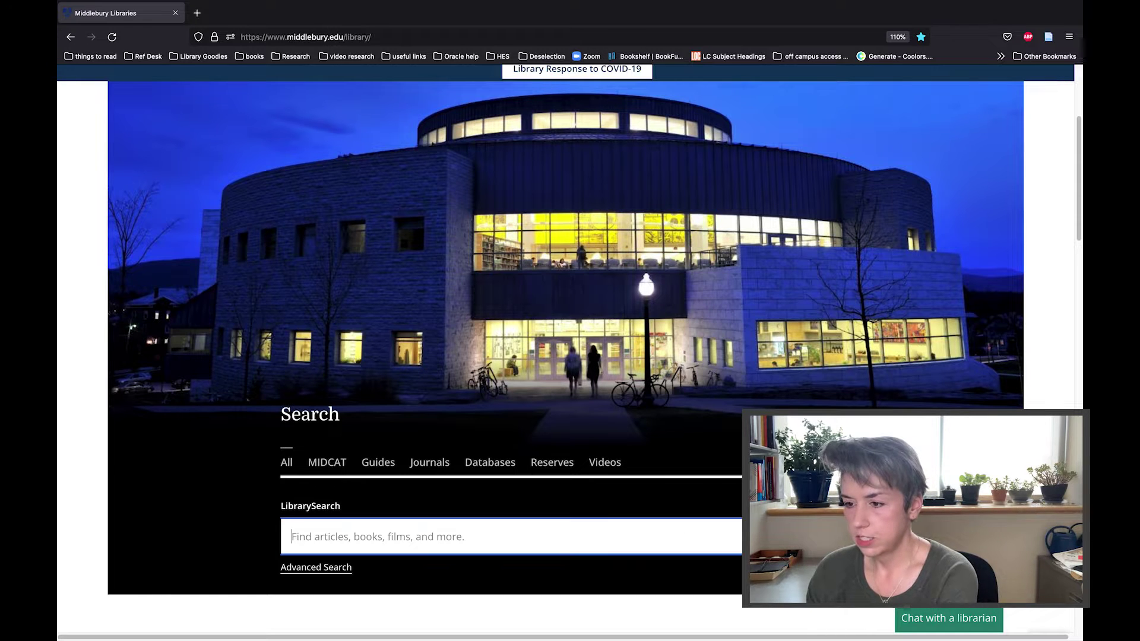
text(artem)
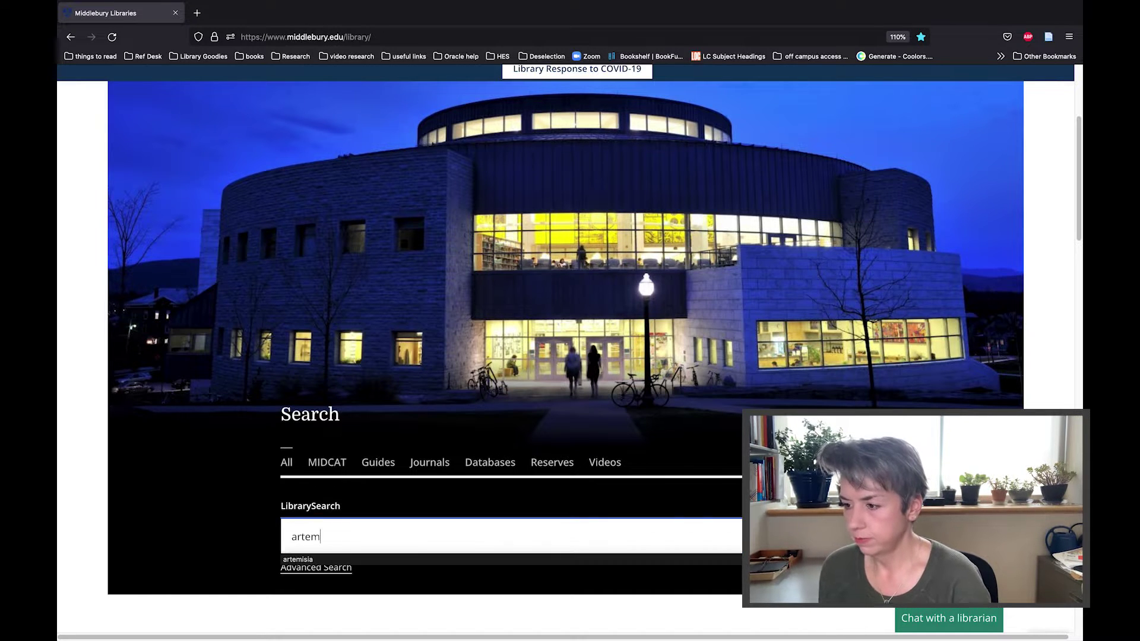
text(isia)
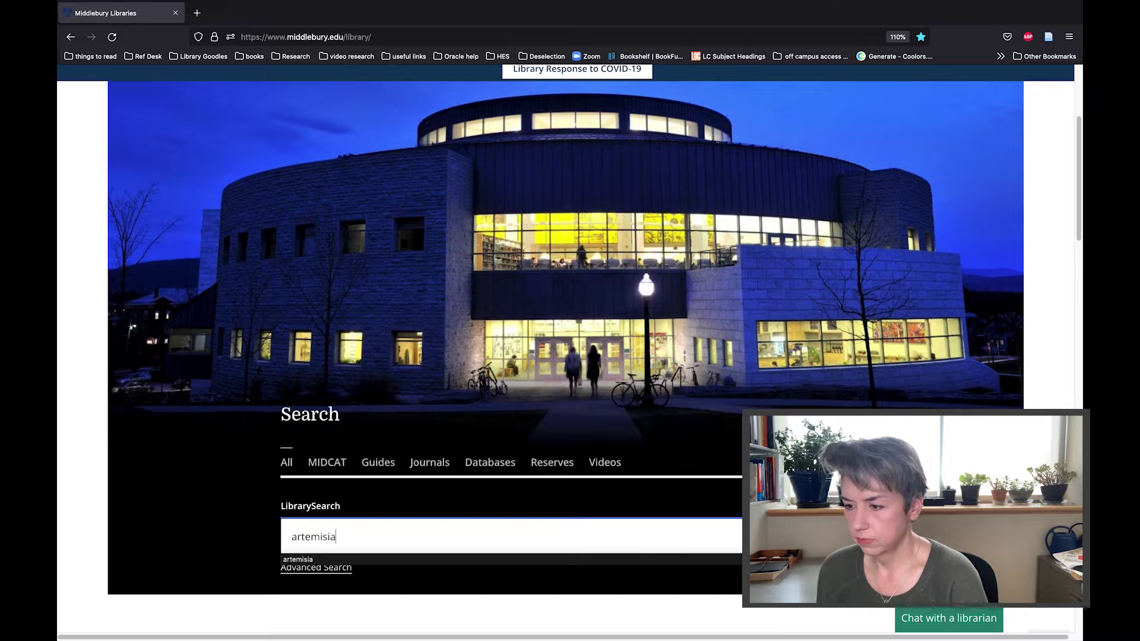
key(Return)
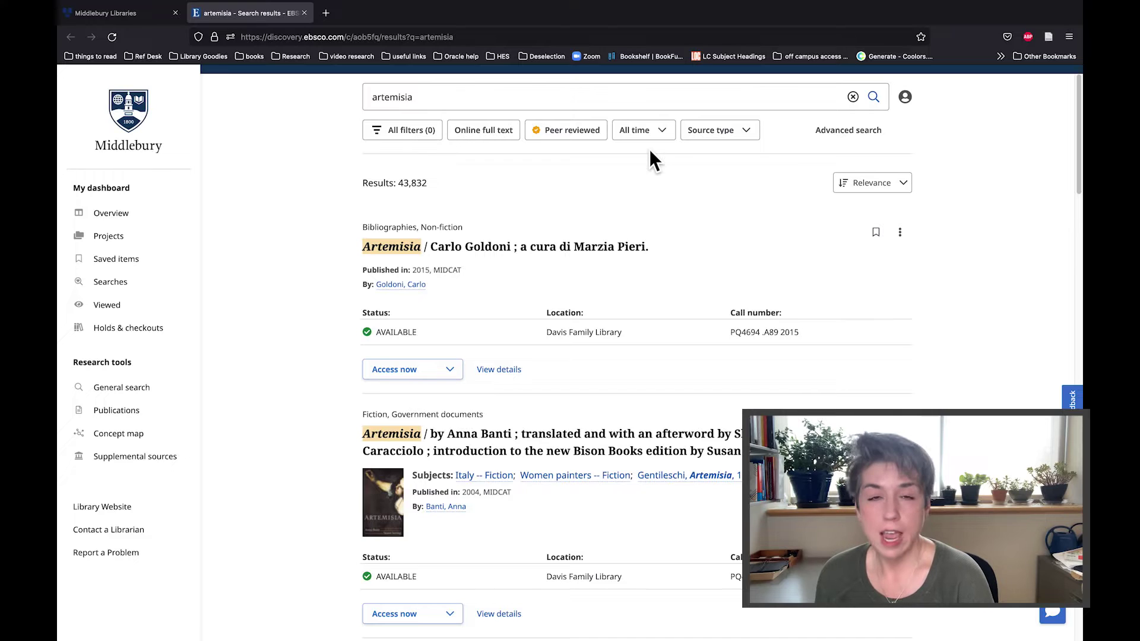
- Limit the artemisia results to academic journals with online full text and skim the filtered list
click(747, 138)
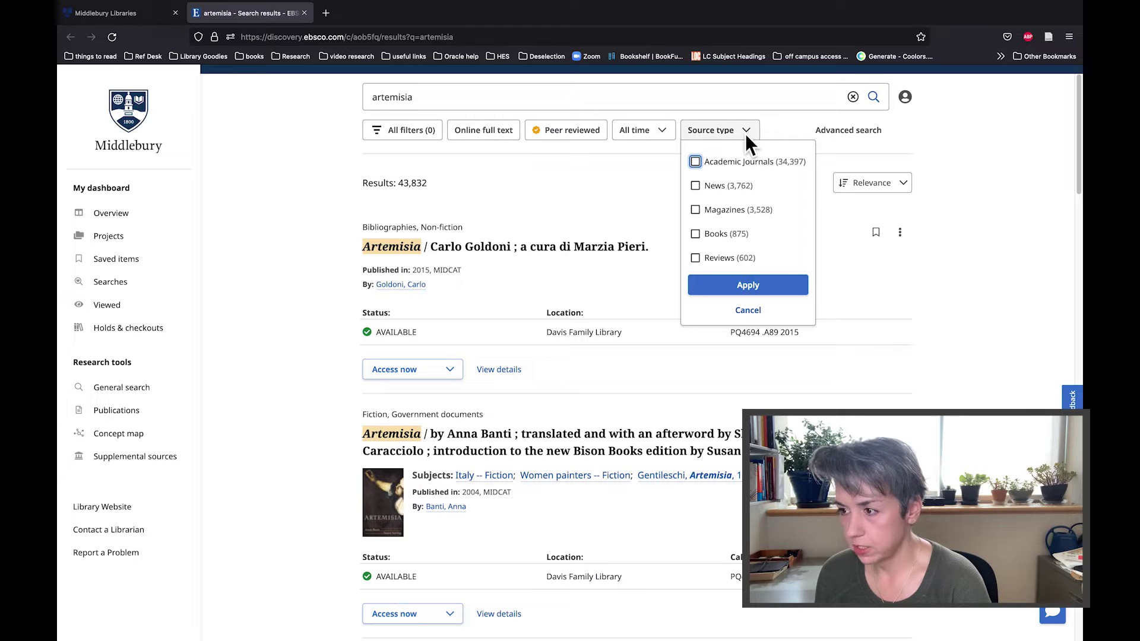
click(696, 162)
click(747, 289)
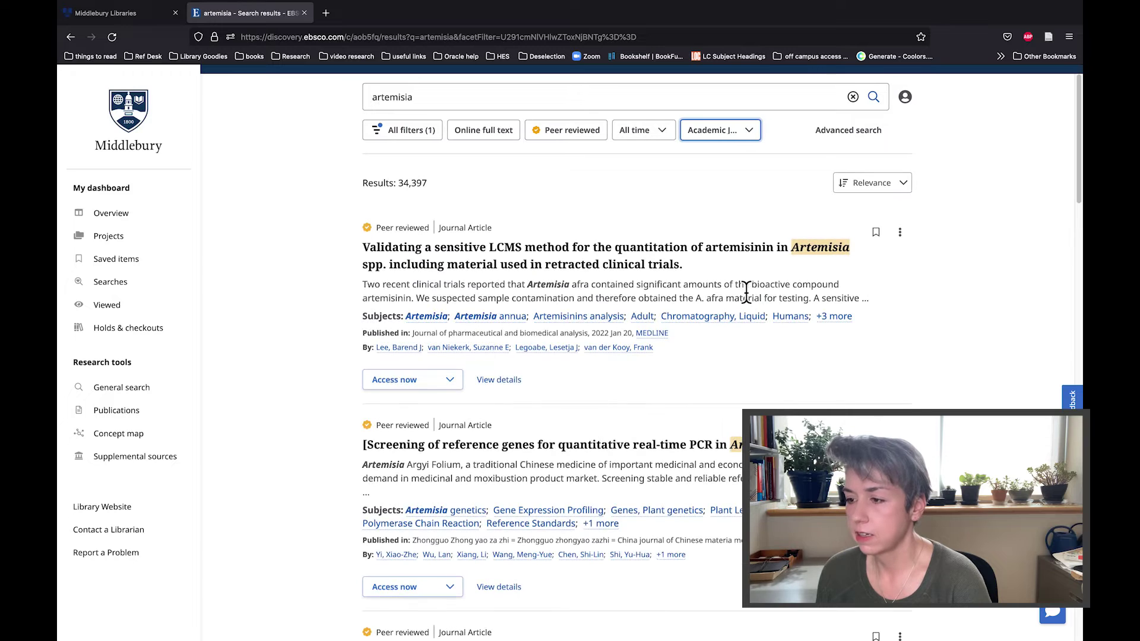
click(497, 133)
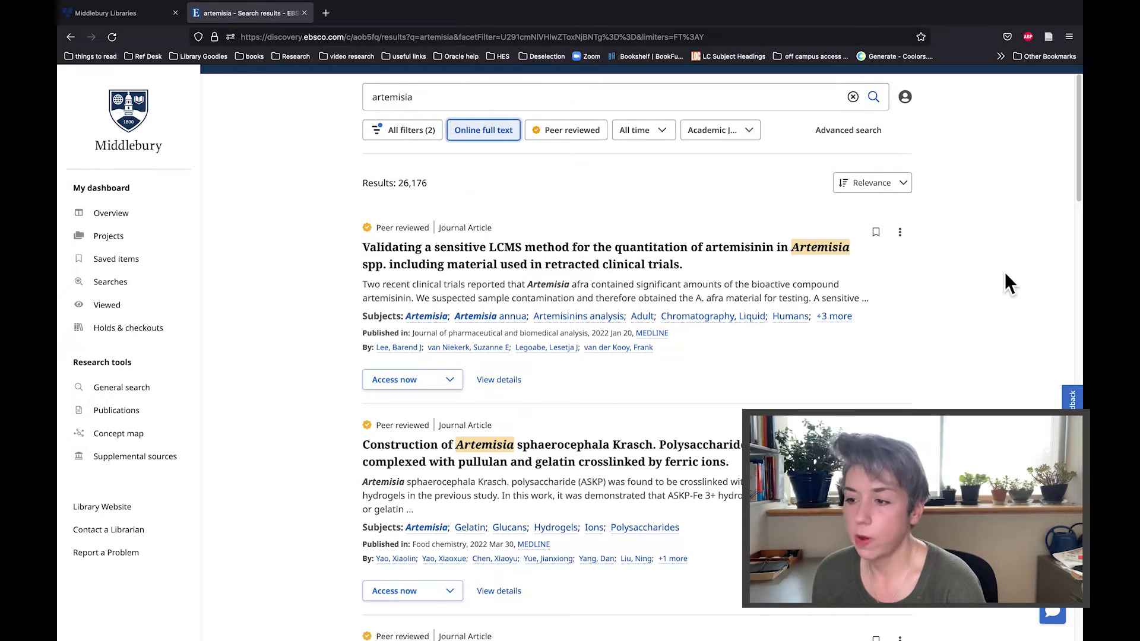
scroll(1004, 272, down, 3)
scroll(1004, 272, down, 6)
scroll(1004, 273, up, 9)
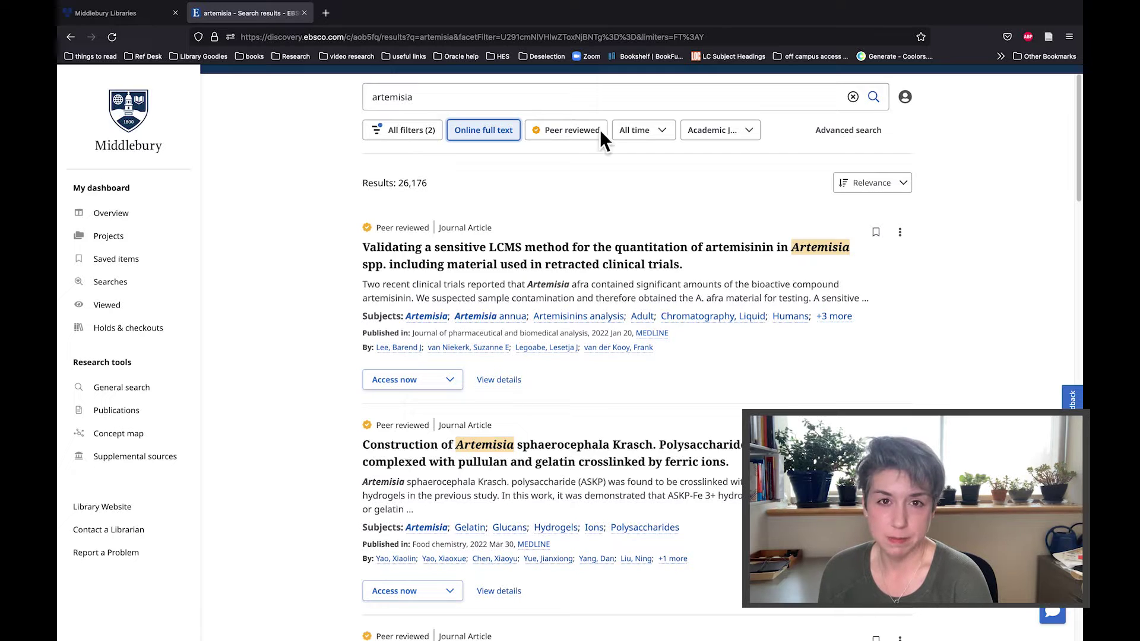
- Refine the search to the suggested "artemisia gentileschi" and skim the results
click(527, 104)
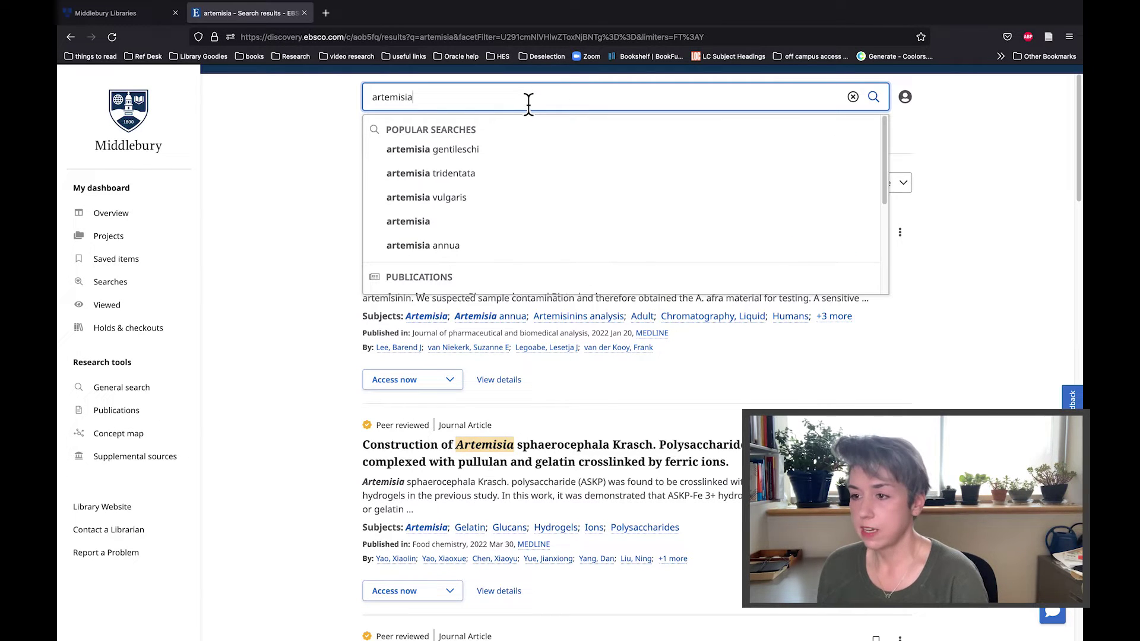
click(465, 151)
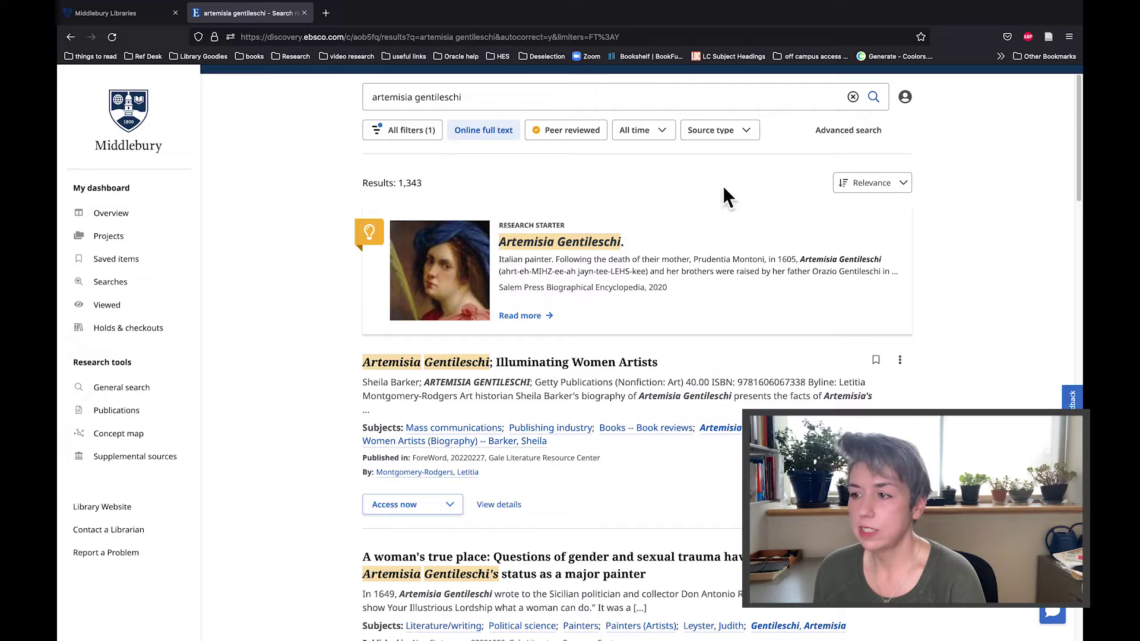
scroll(1009, 294, down, 3)
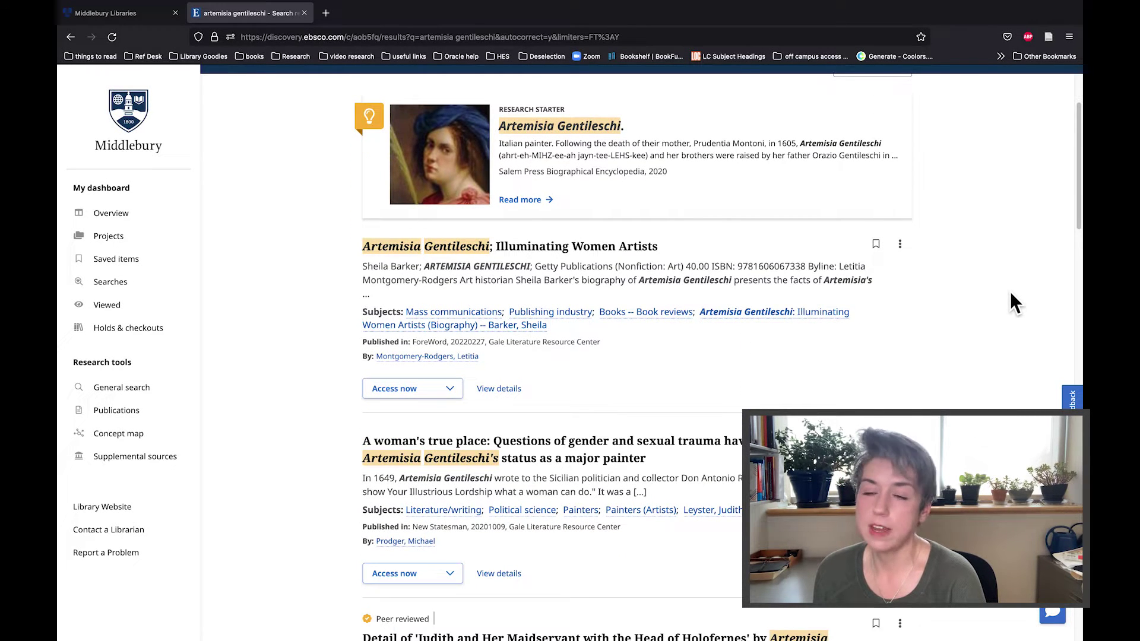
scroll(1010, 293, down, 5)
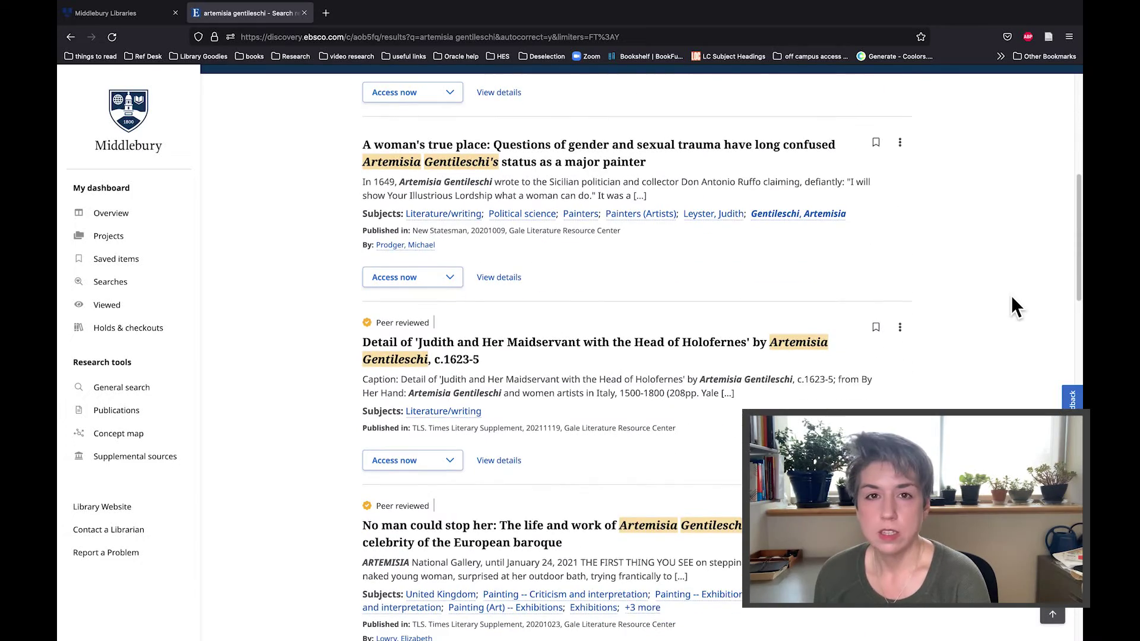
scroll(1012, 297, up, 3)
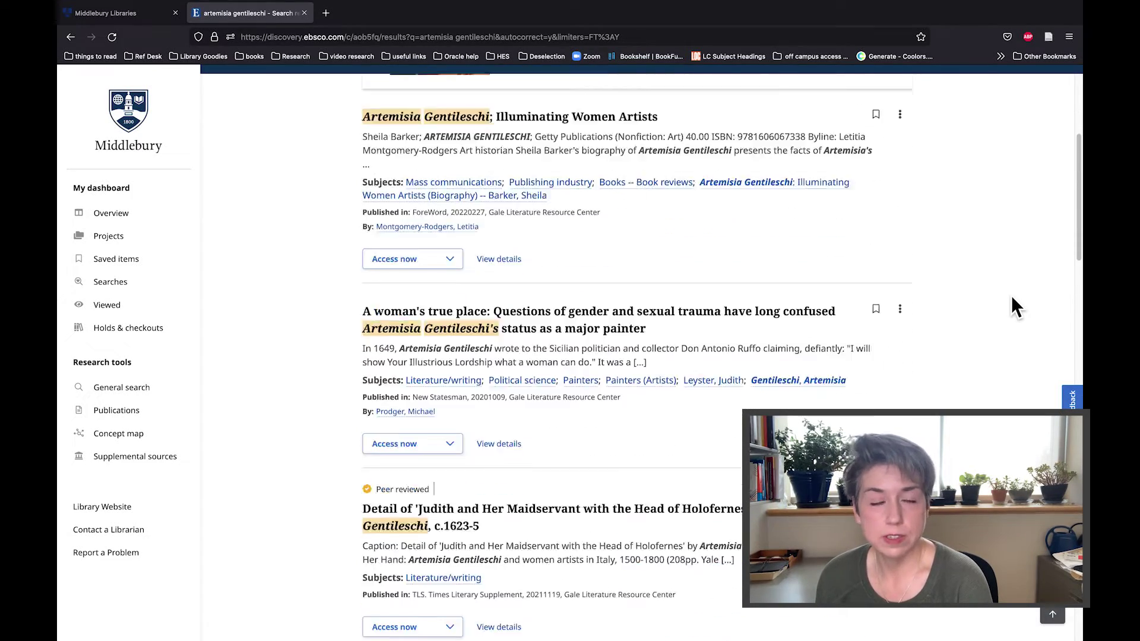
scroll(1012, 297, up, 4)
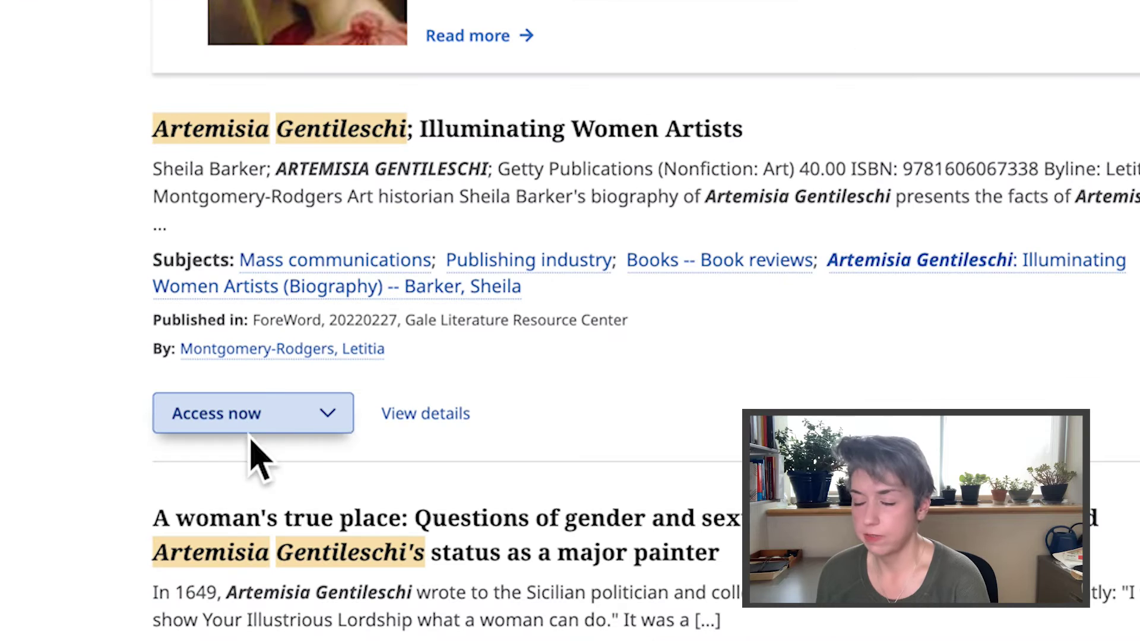
- View the full text of "Artemisia Gentileschi; Illuminating Women Artists" at Gale Literature Resource Center, and close it
click(333, 423)
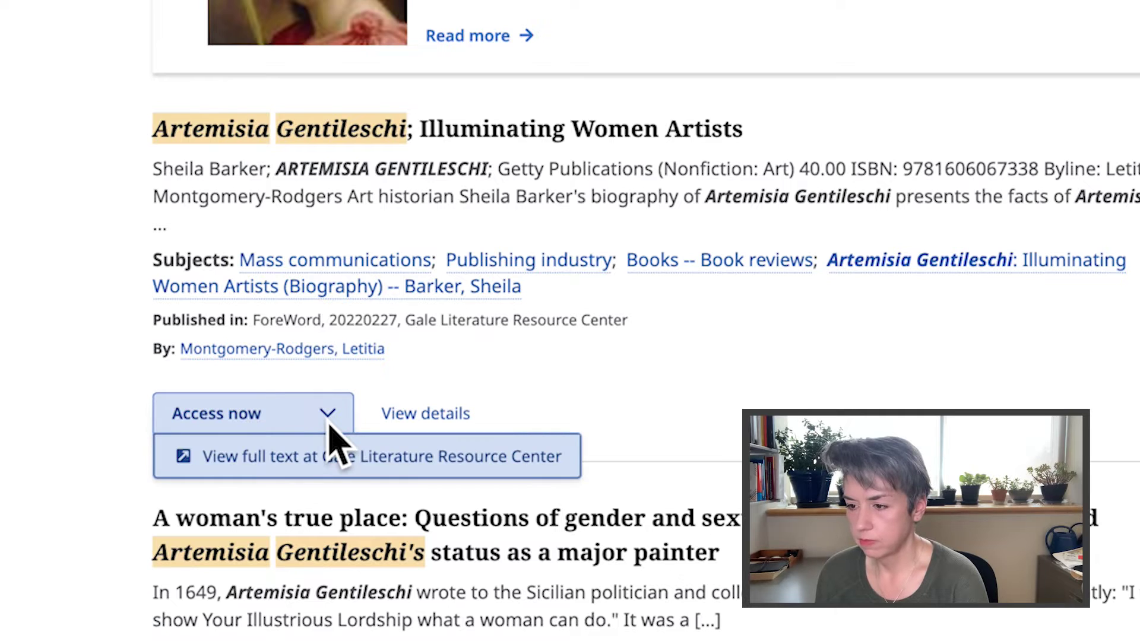
click(343, 466)
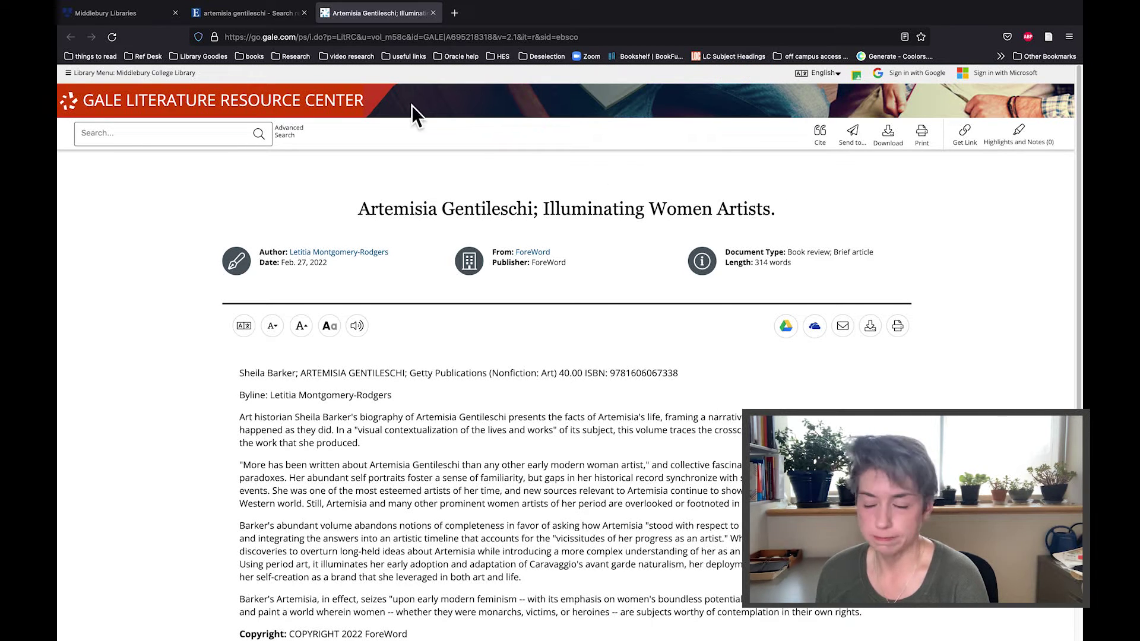
click(433, 12)
- Start a new general search for "demography", using the matching popular search
click(445, 315)
text(demography)
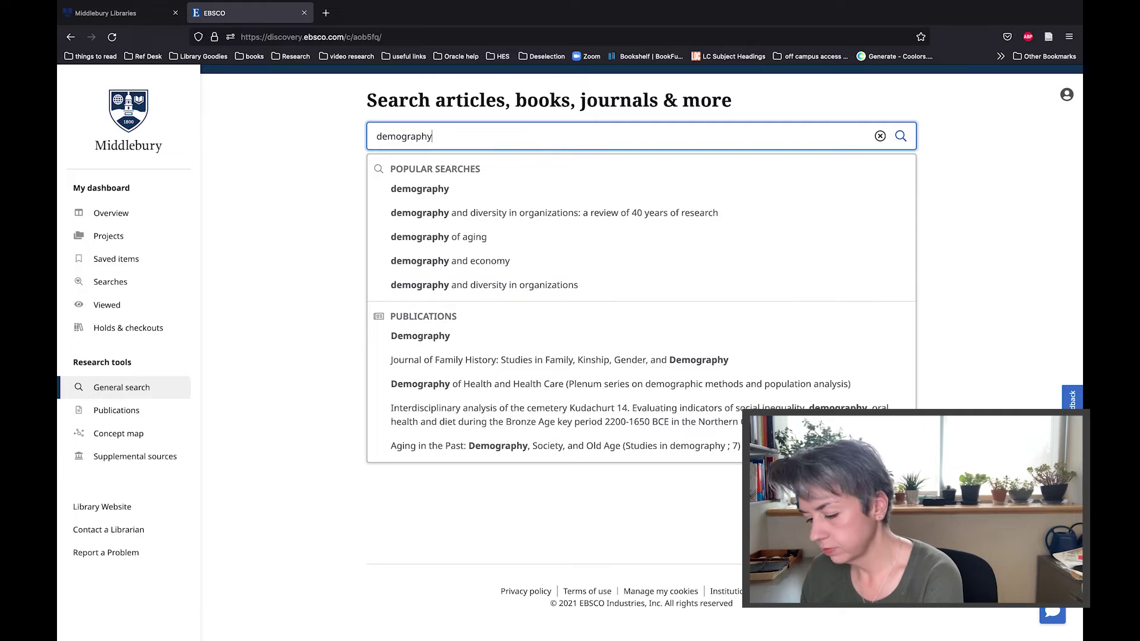
click(437, 191)
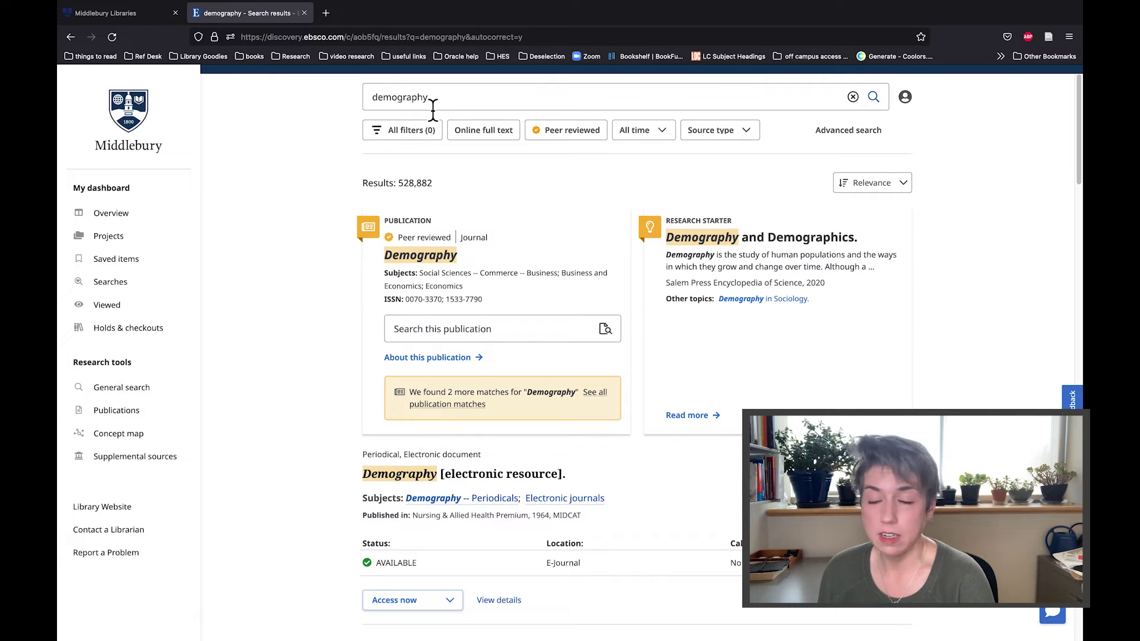
- Limit the demography results to the Books source type
click(748, 132)
click(698, 235)
click(756, 282)
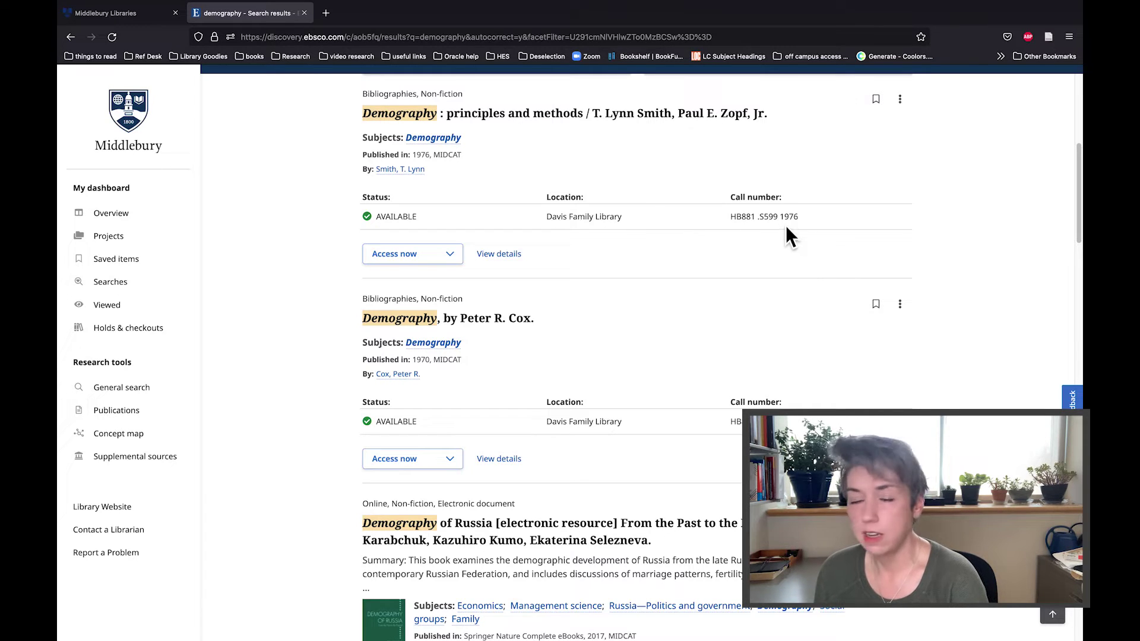
- View the MIDCAT catalog record of the book "Demography : principles and methods" and close it
click(456, 260)
click(427, 277)
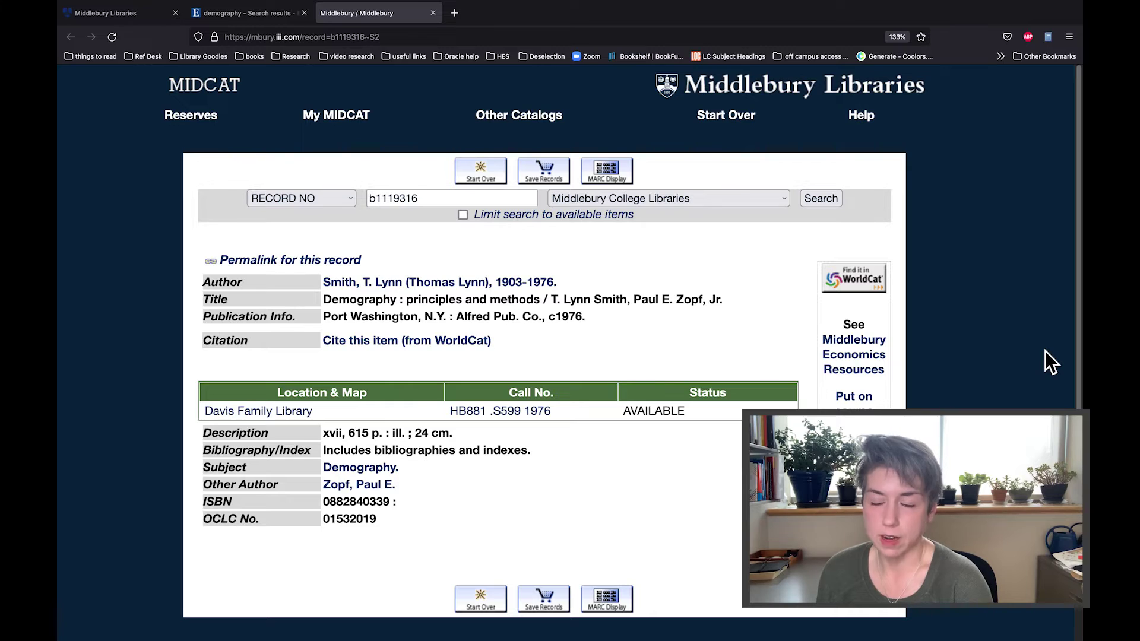
key(ctrl+w)
- Review the detailed record of "Demography : principles and methods" in the search tool and return to the results
scroll(982, 367, down, 5)
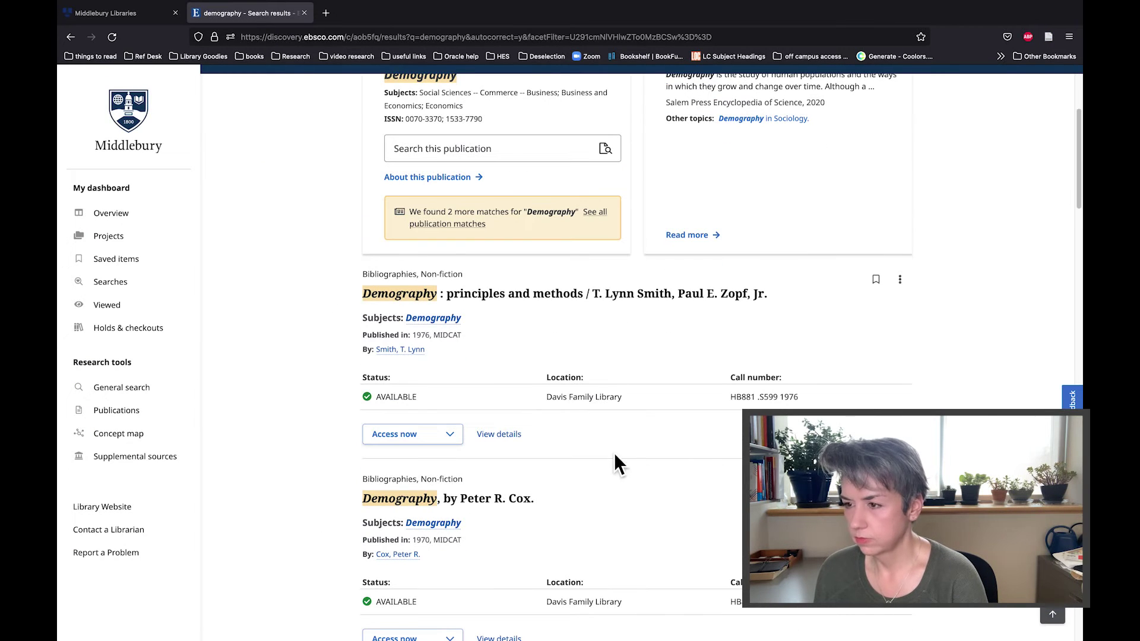
click(501, 439)
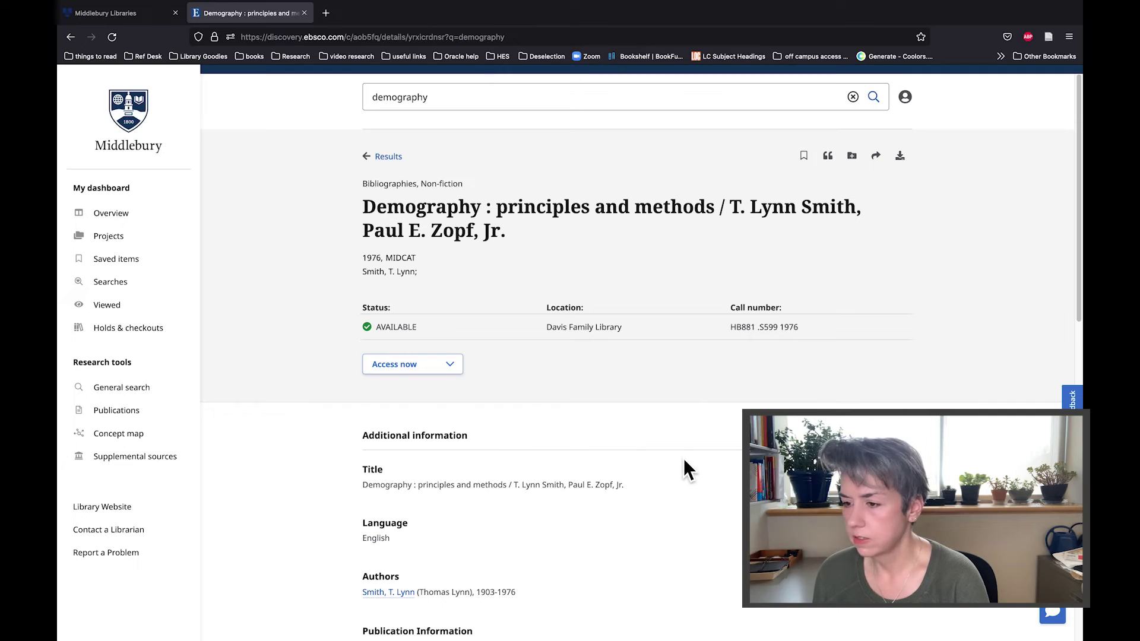
scroll(685, 461, down, 5)
scroll(694, 466, down, 2)
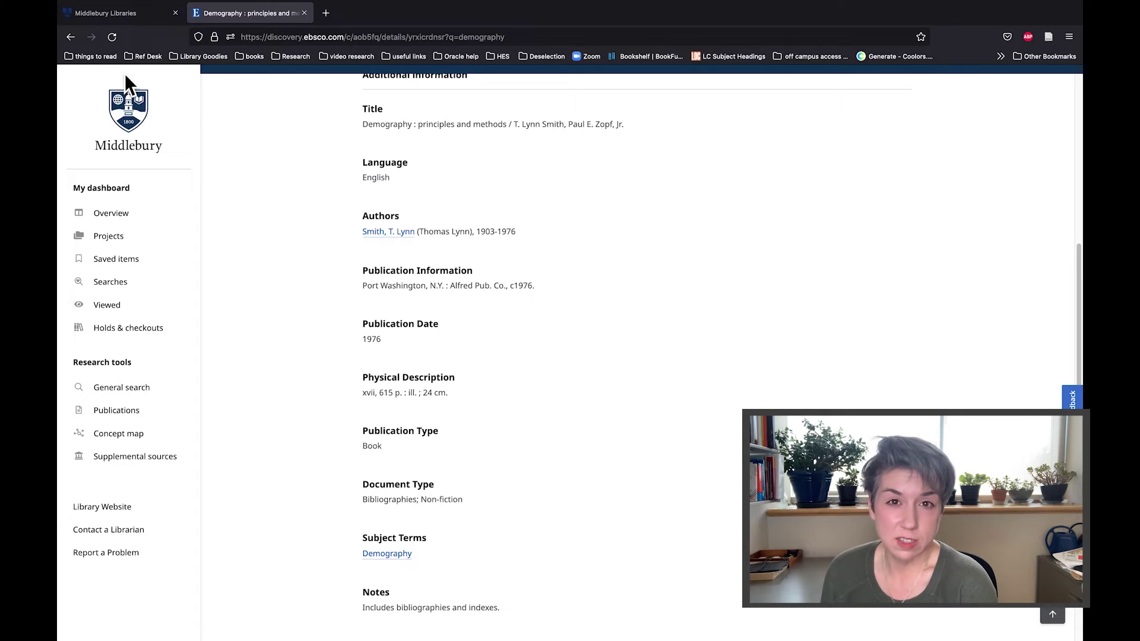
click(70, 38)
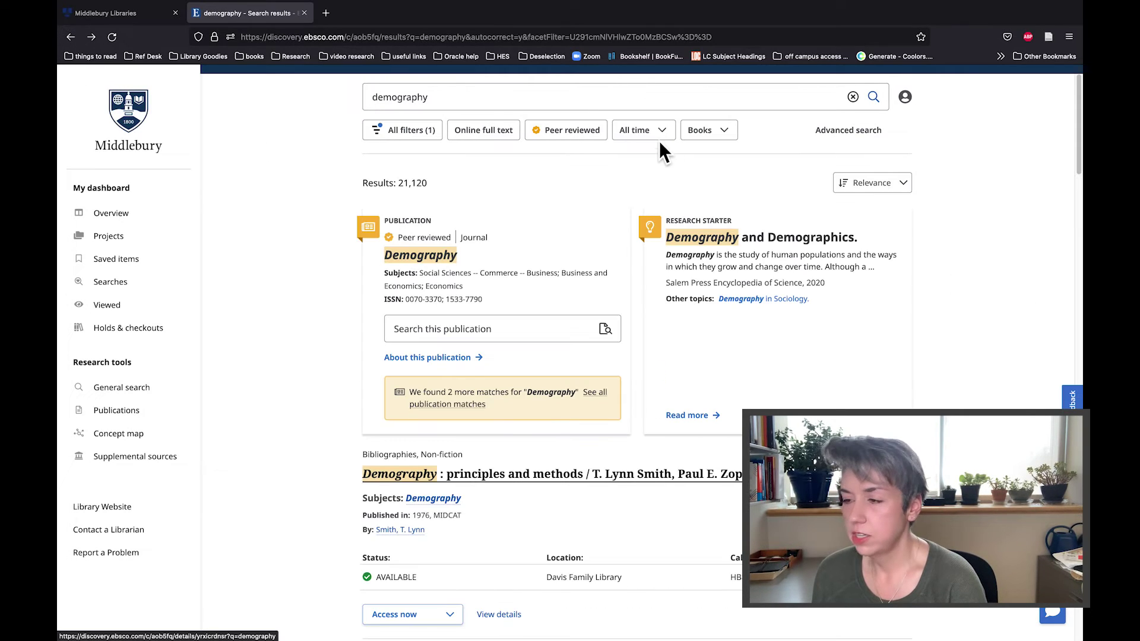
- Restrict the demography book results to the past 5 years and skim the list
click(658, 136)
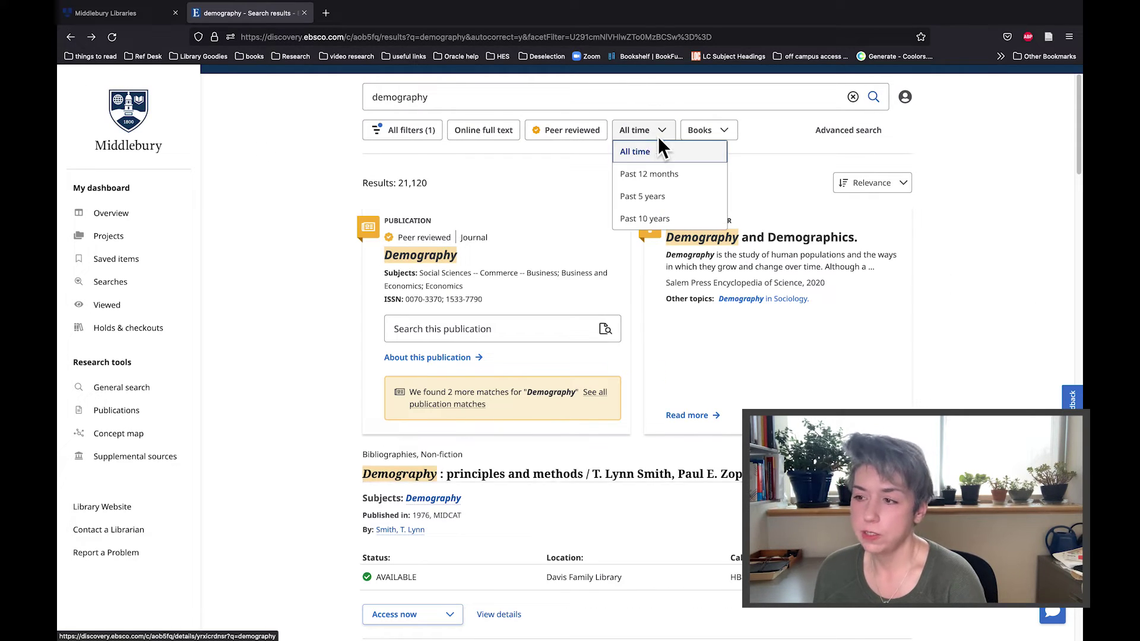
click(636, 195)
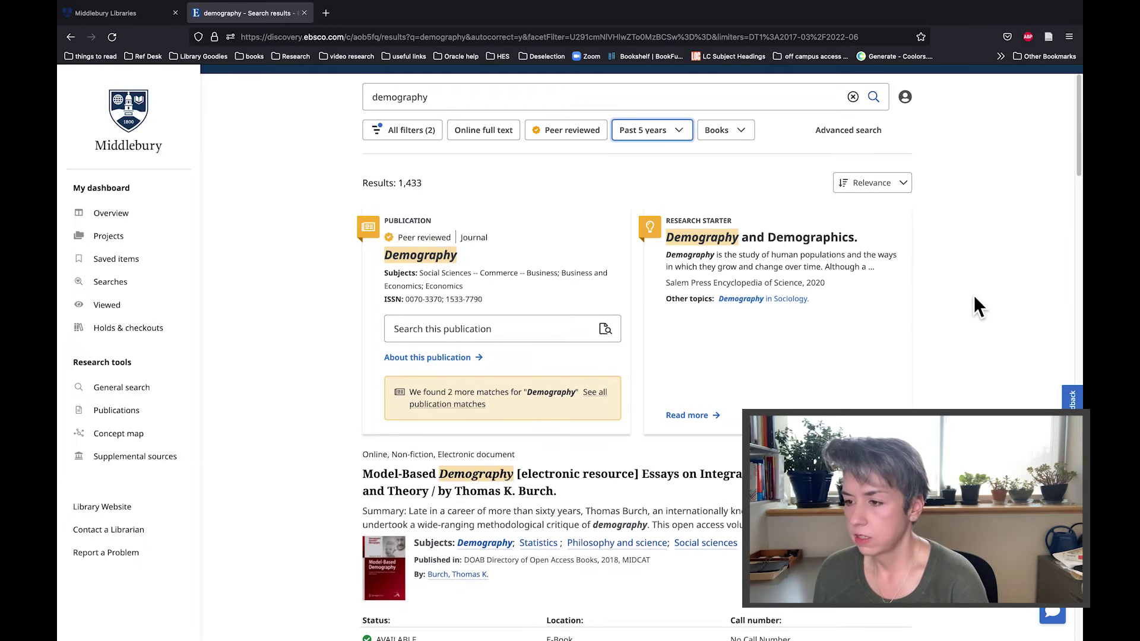
scroll(974, 305, down, 3)
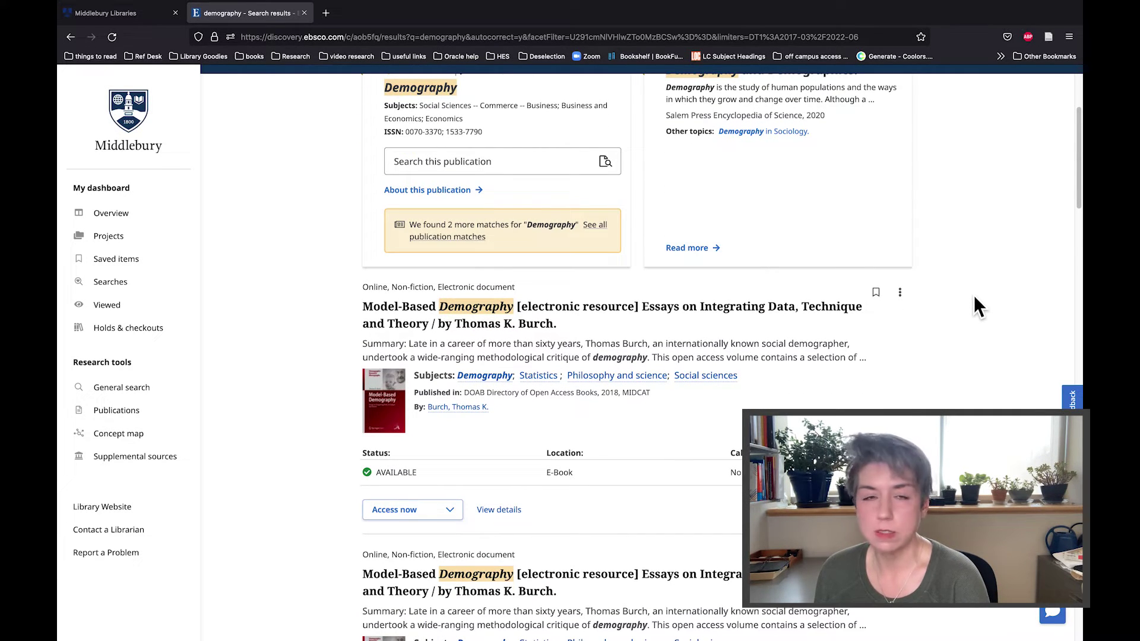
scroll(974, 297, down, 2)
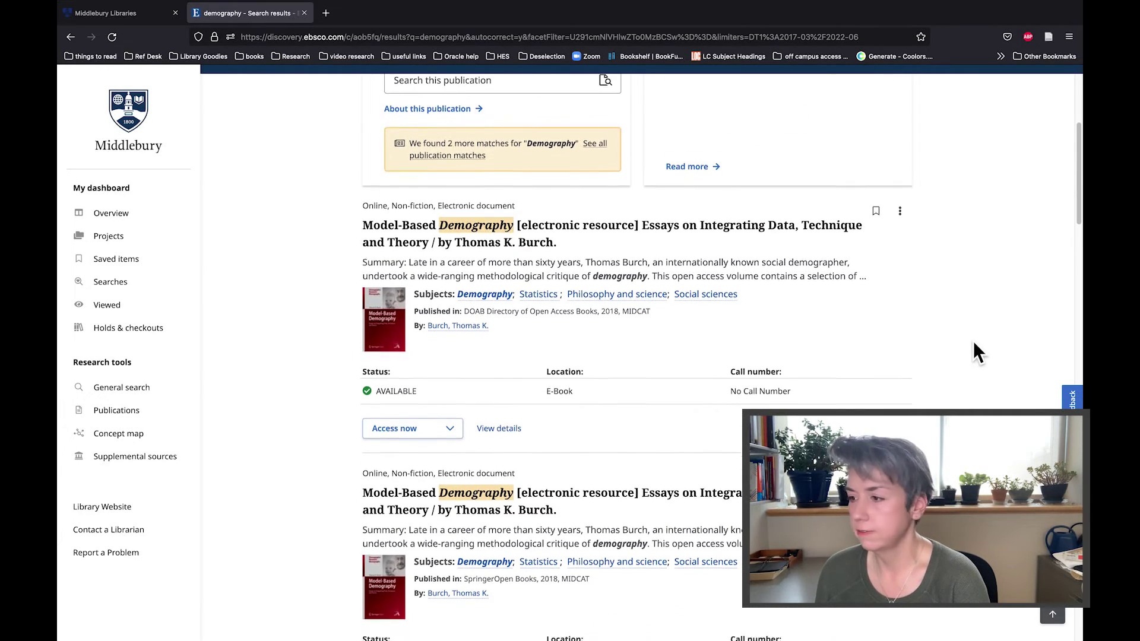
scroll(973, 341, up, 5)
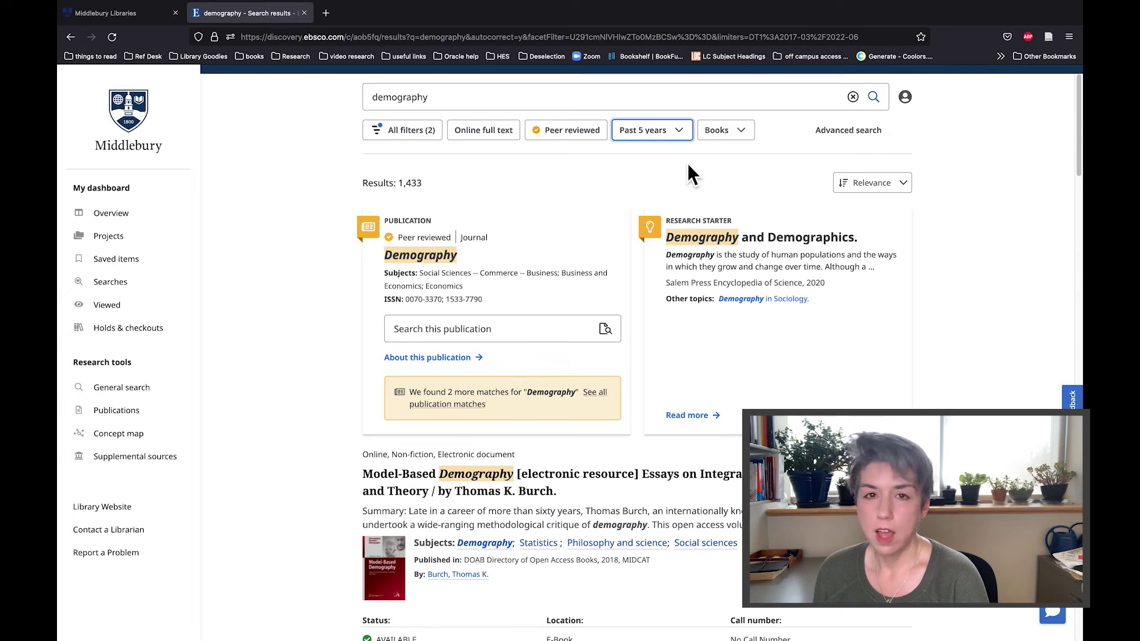
- Inspect the Subject and Language options in the full filter set and limit the results to English
click(400, 134)
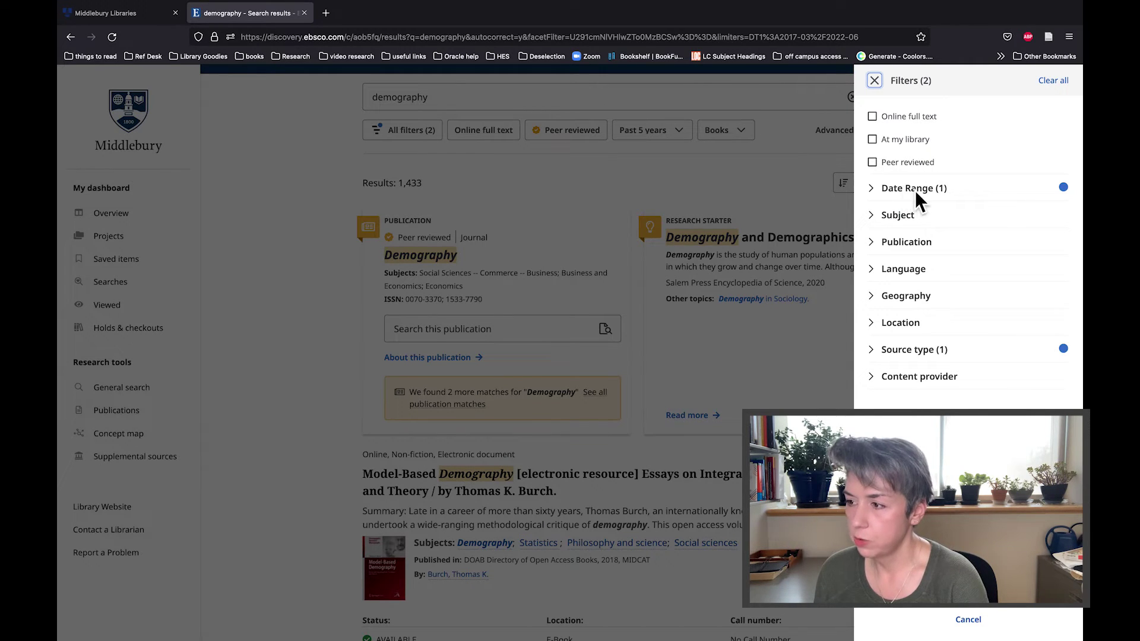
click(876, 218)
click(875, 216)
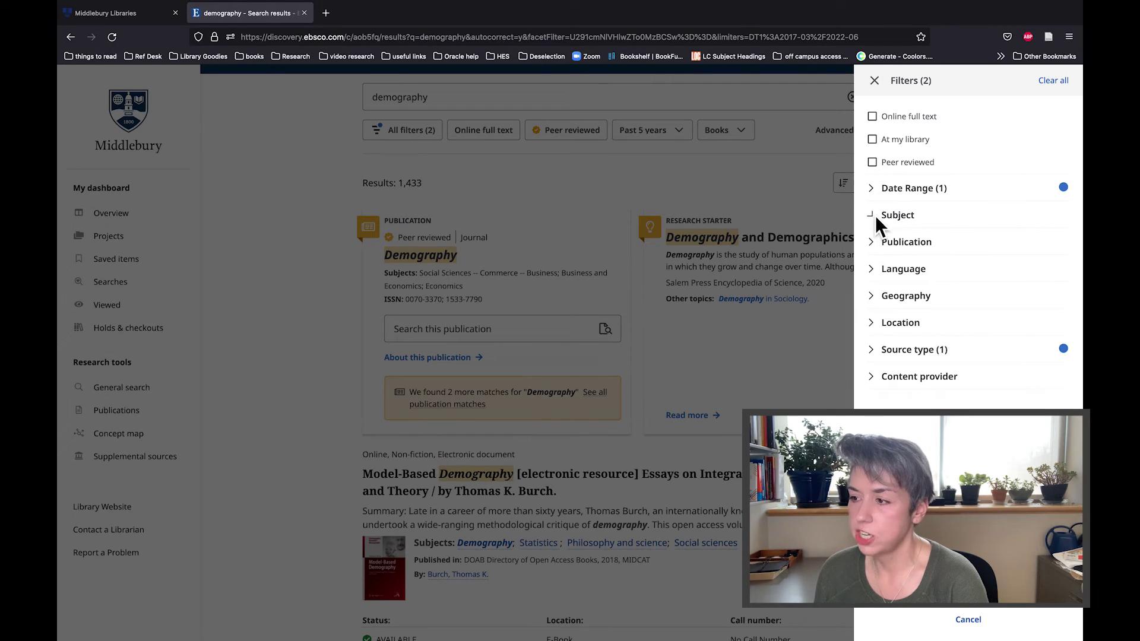
click(874, 269)
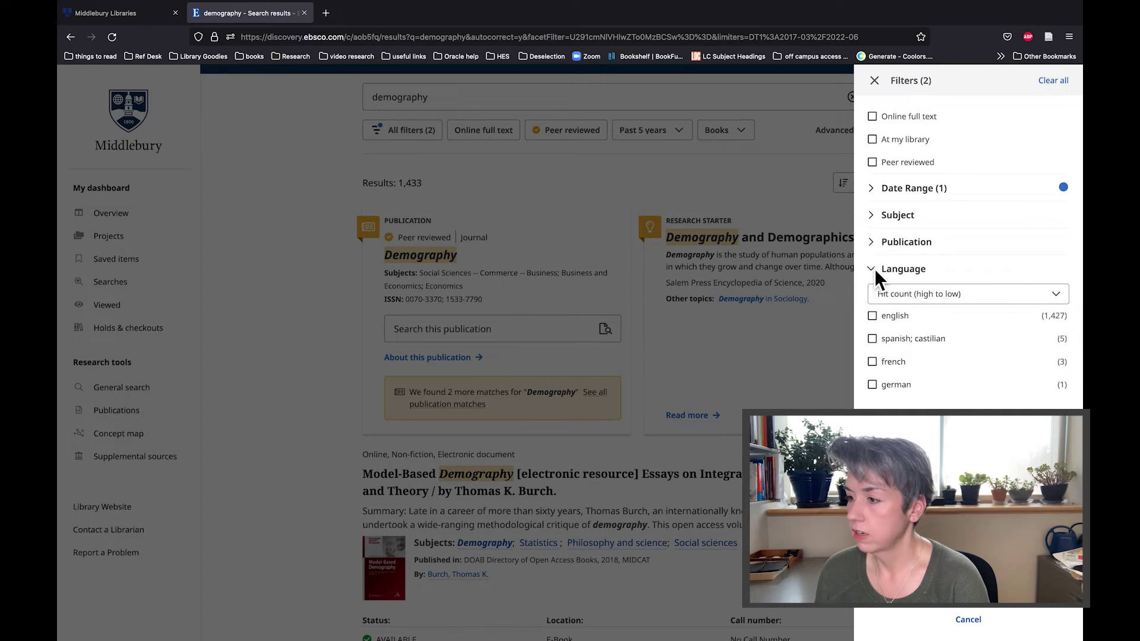
click(874, 268)
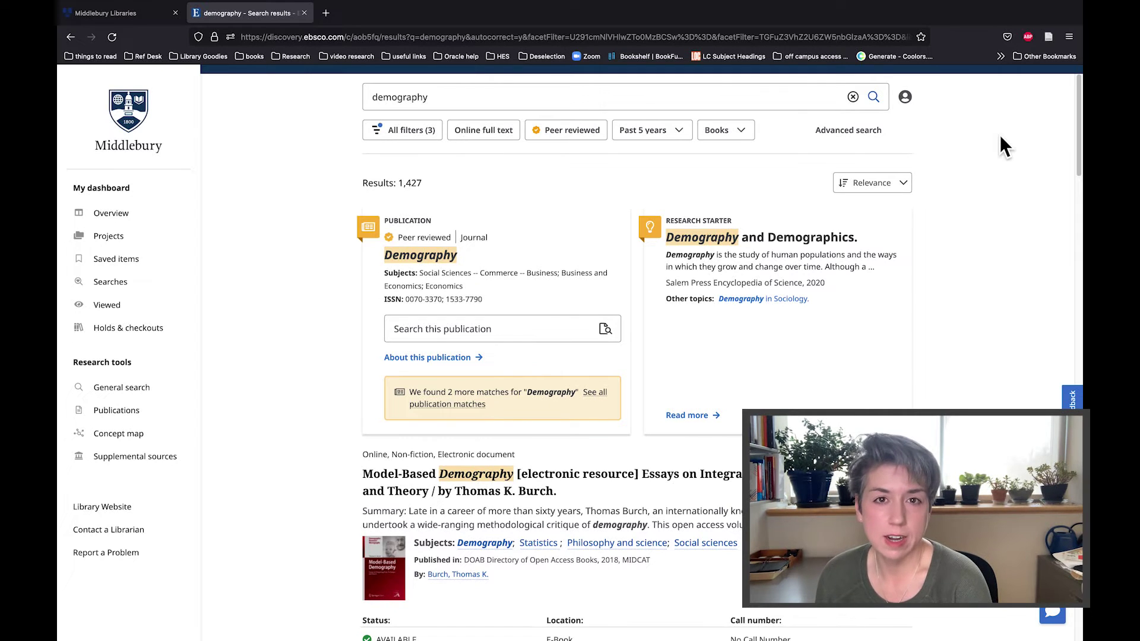
- Open the interlibrary loan request for "The Great Upheaval", review the whole form, and close it without submitting
scroll(994, 232, down, 10)
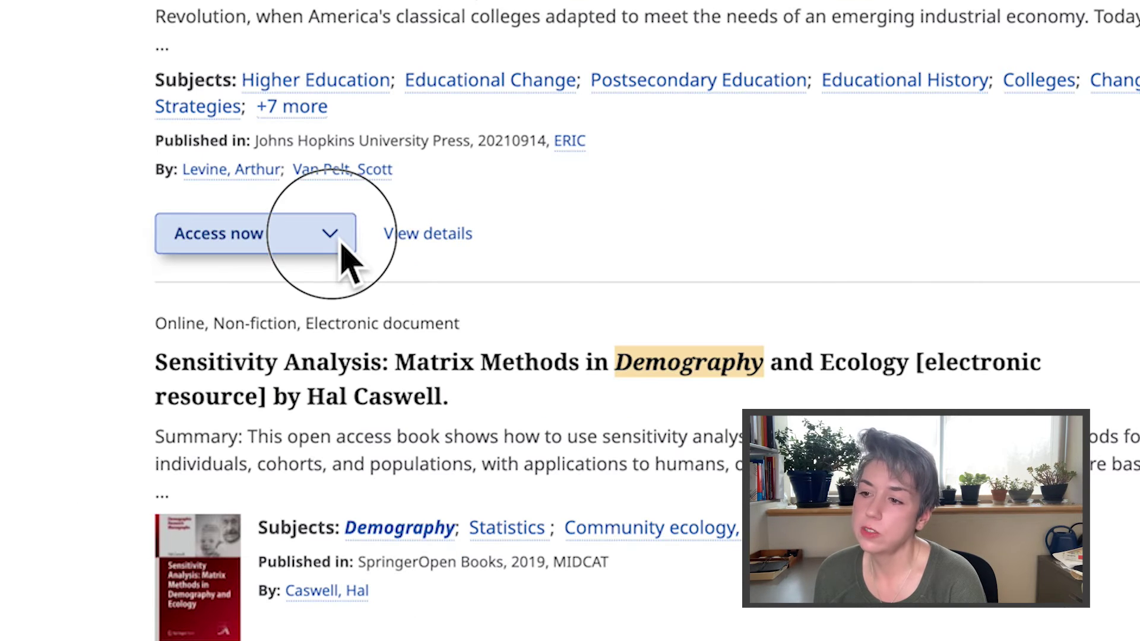
click(343, 245)
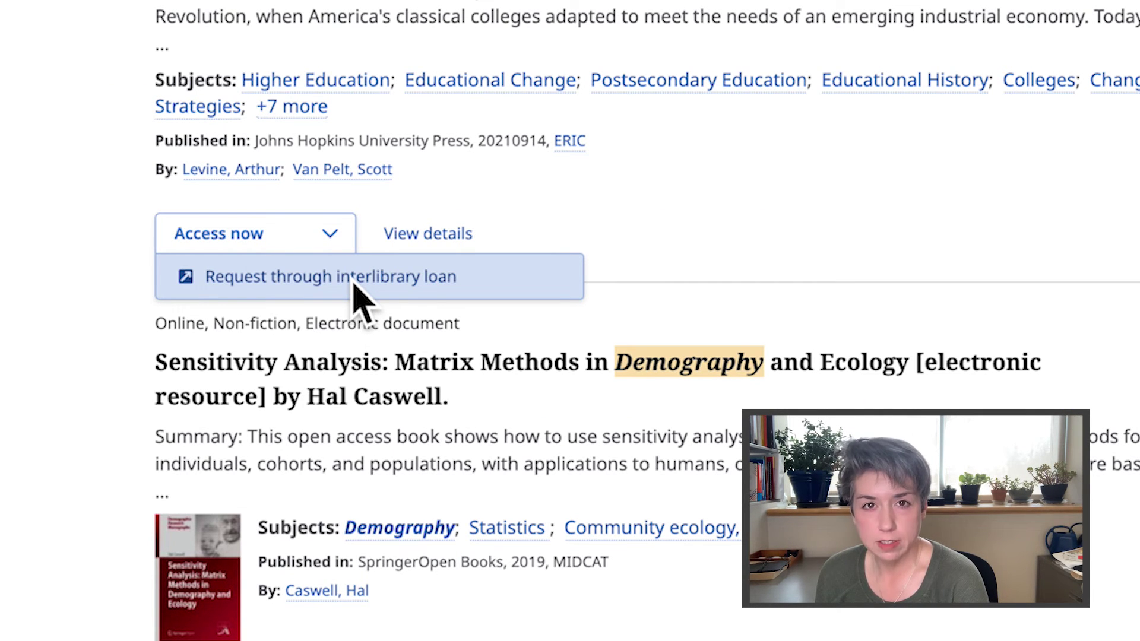
click(354, 283)
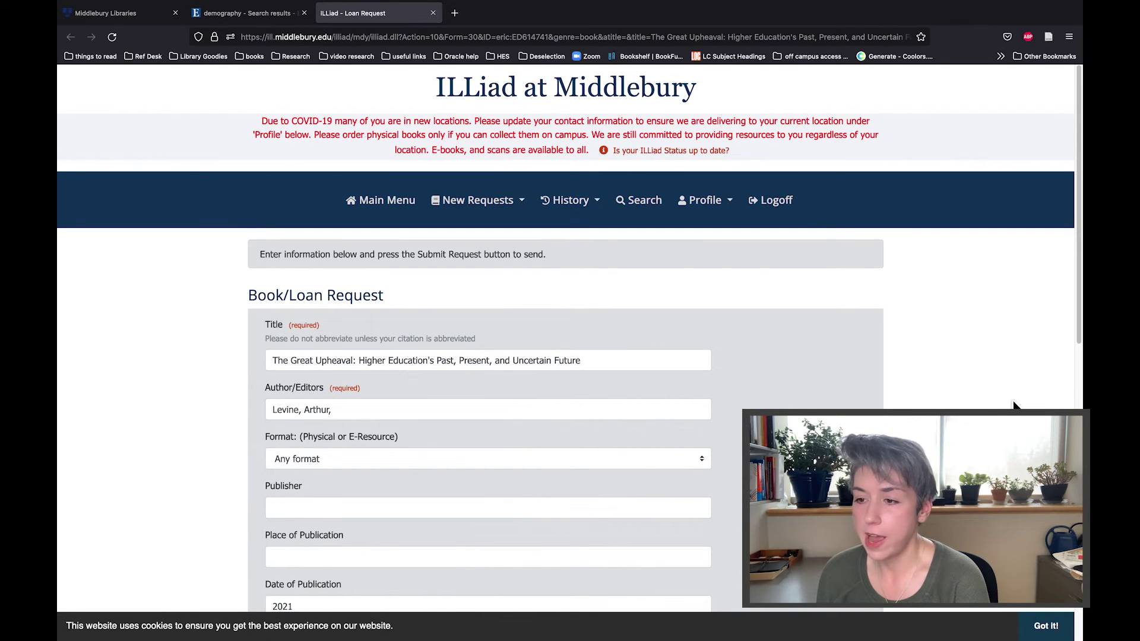
scroll(1014, 405, down, 5)
scroll(1014, 406, down, 5)
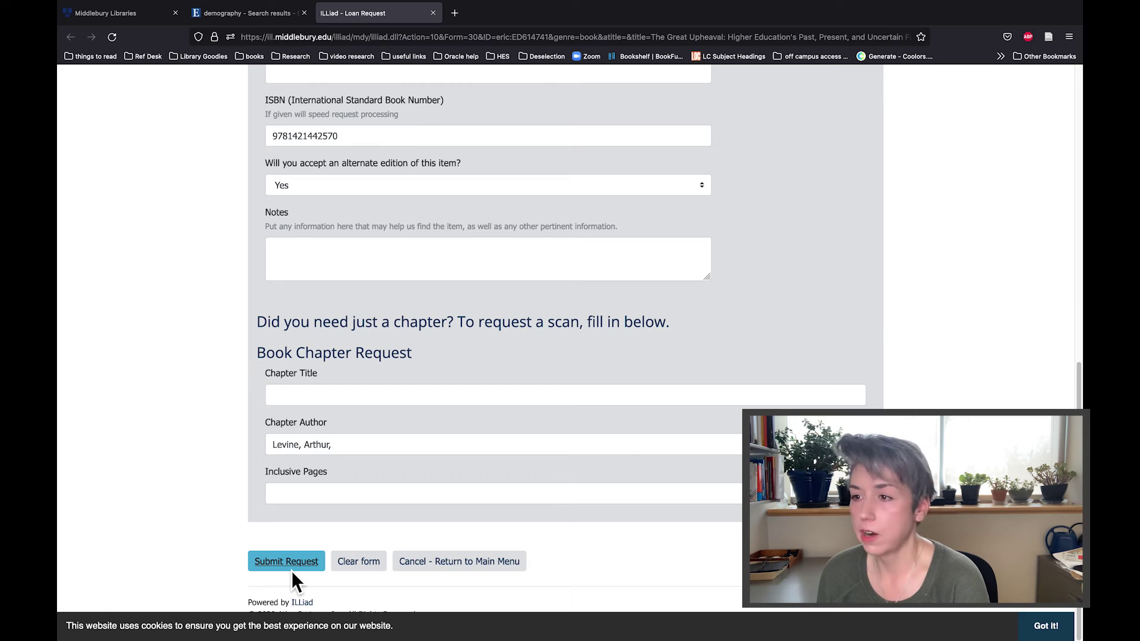
key(super+w)
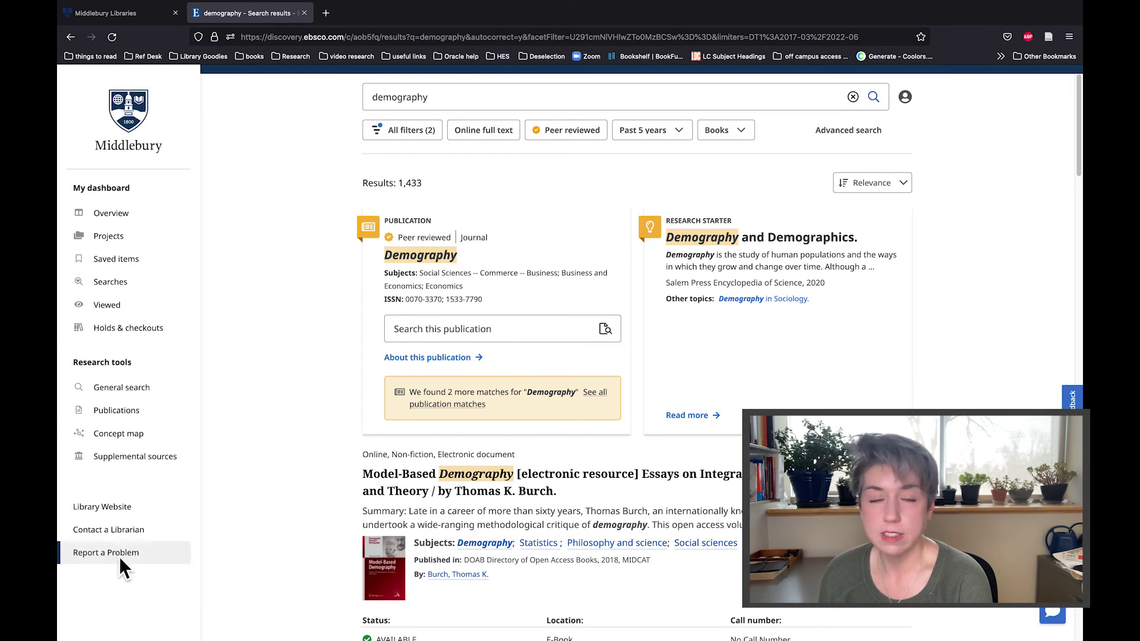
- Open the library's page for contacting a librarian
click(94, 534)
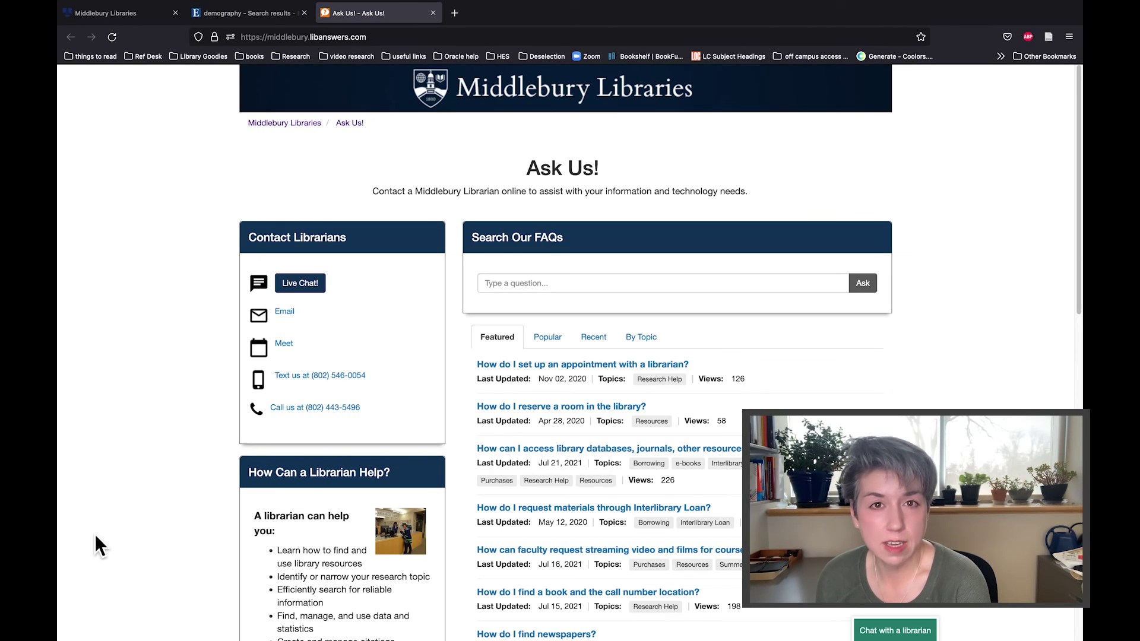